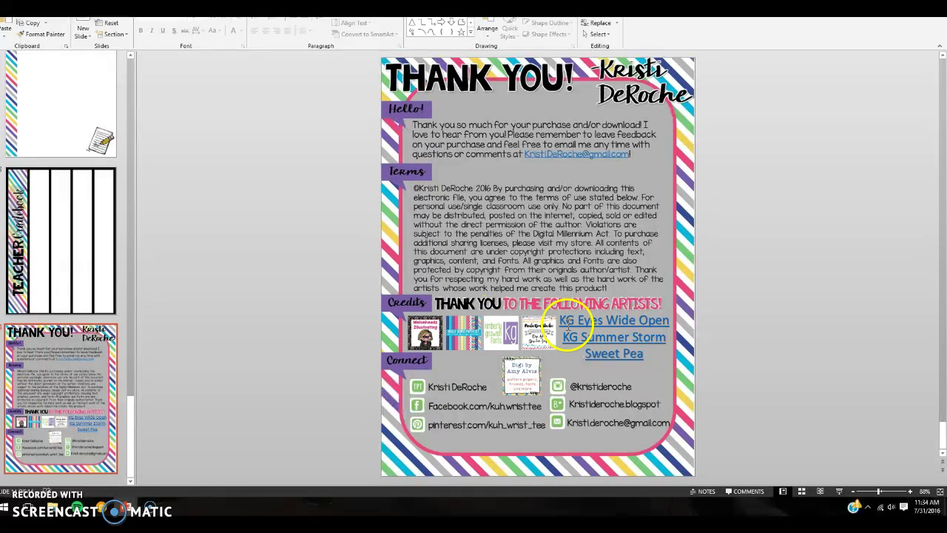
# Bring up the context menu for the KG Eyes Wide Open link in the Credits box.
pyautogui.click(649, 320)
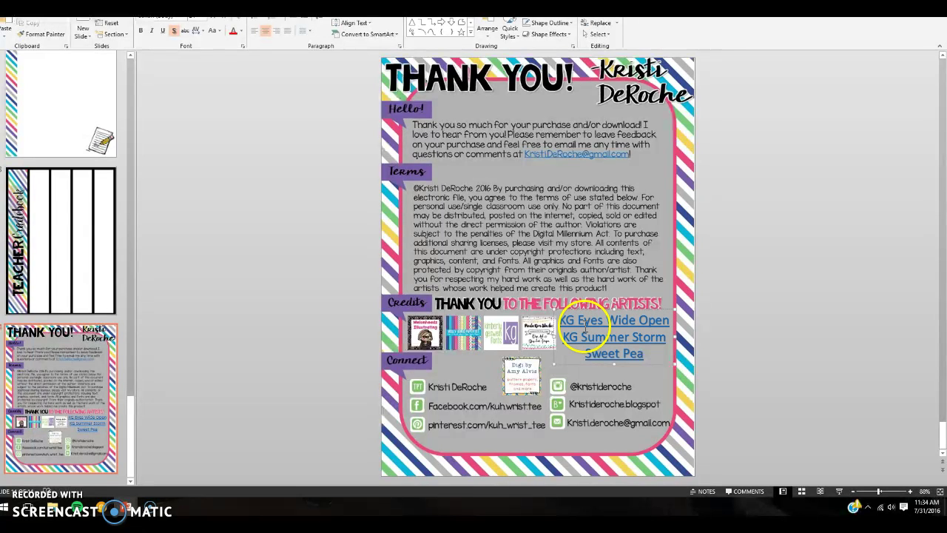
pyautogui.click(595, 320)
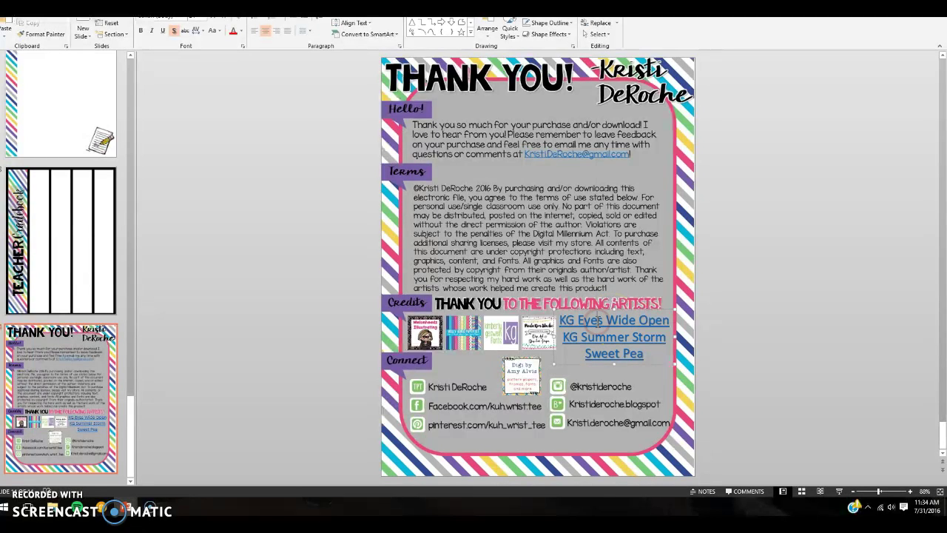
pyautogui.rightClick(598, 324)
pyautogui.click(600, 325)
pyautogui.rightClick(601, 327)
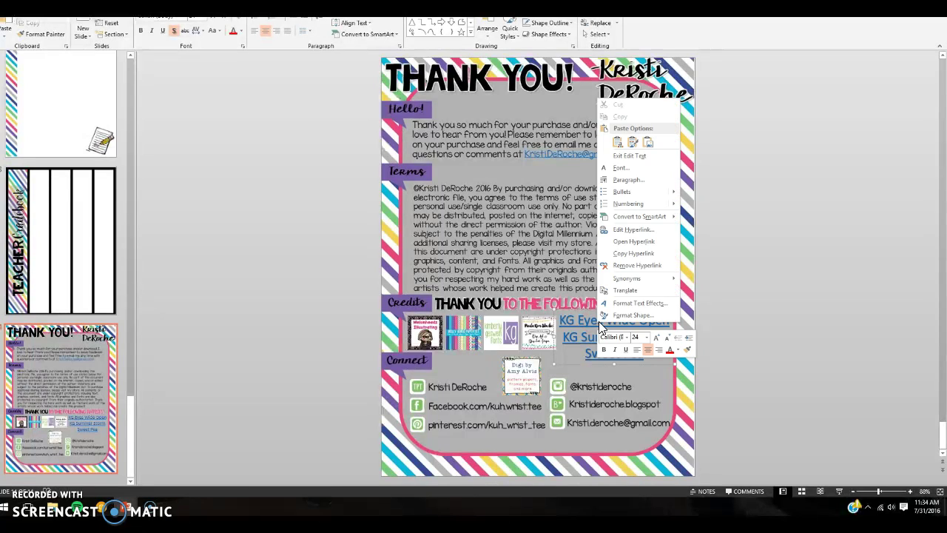
# Open the KG Eyes Wide Open link, choose Download Now, and log in with username and password.
pyautogui.click(627, 244)
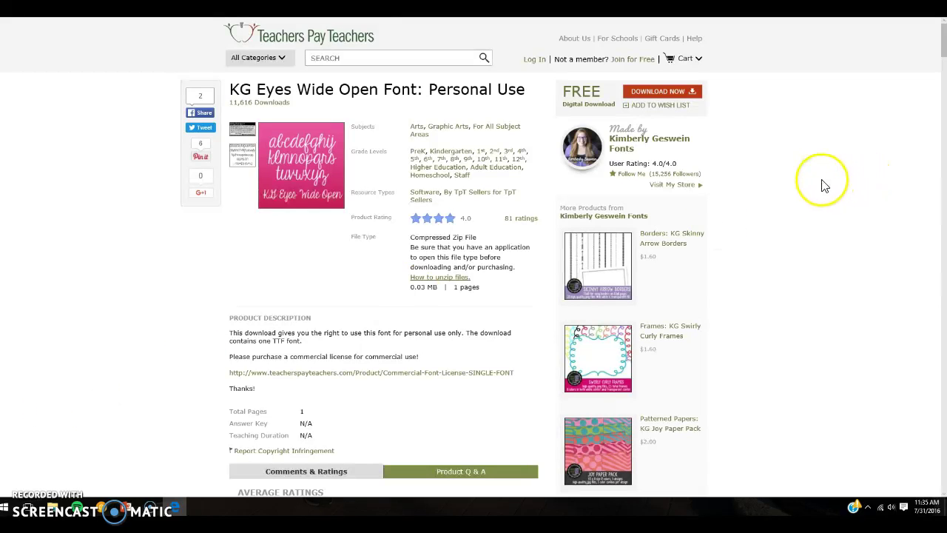
pyautogui.click(658, 98)
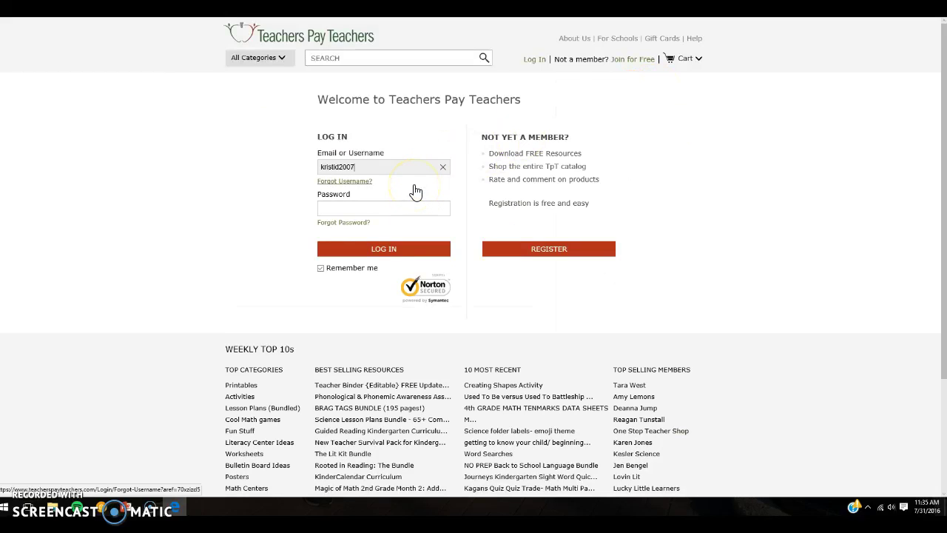
pyautogui.press('Tab')
pyautogui.write('*********')
pyautogui.press('Return')
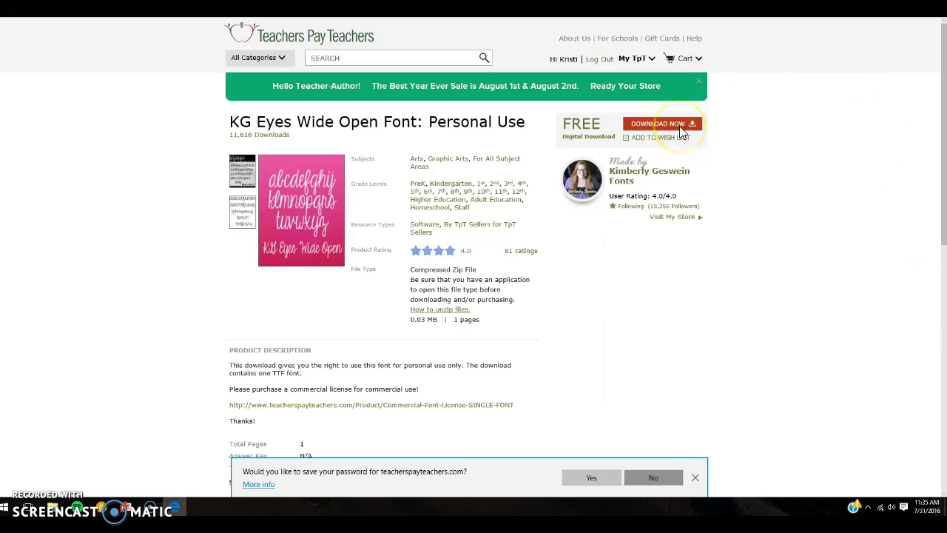
# Decline saving the password and open the downloaded KGEyesWideOpenFontPersonalUse.zip.
pyautogui.click(661, 480)
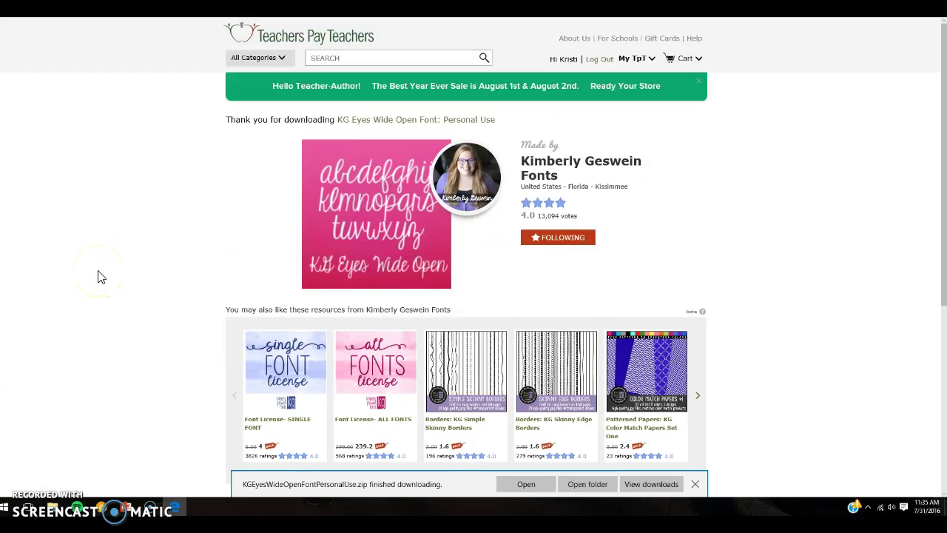
pyautogui.click(514, 490)
# Open the font zip in File Explorer and enter the kimberly-geswein_kg-eyes-wide-open folder.
pyautogui.click(519, 462)
pyautogui.click(523, 482)
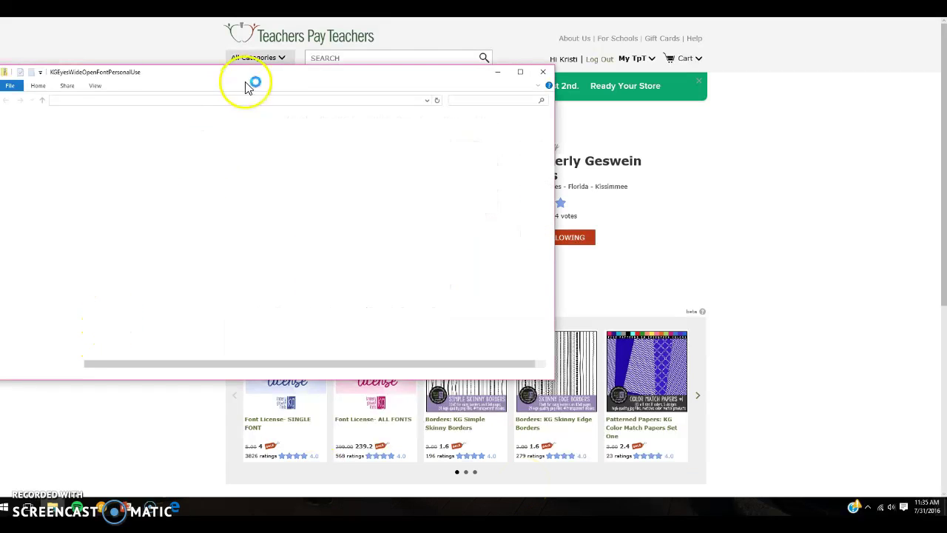
pyautogui.moveTo(241, 76); pyautogui.dragTo(337, 75)
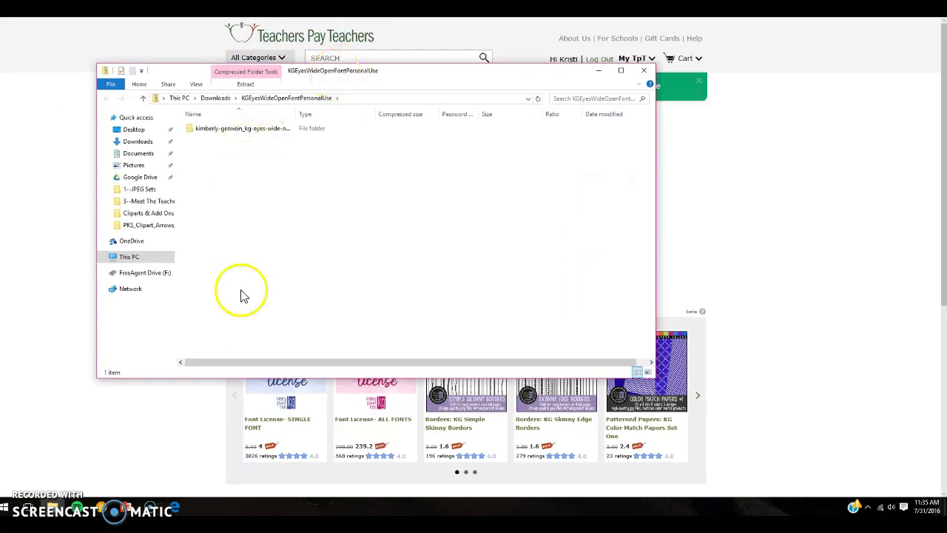
pyautogui.doubleClick(280, 133)
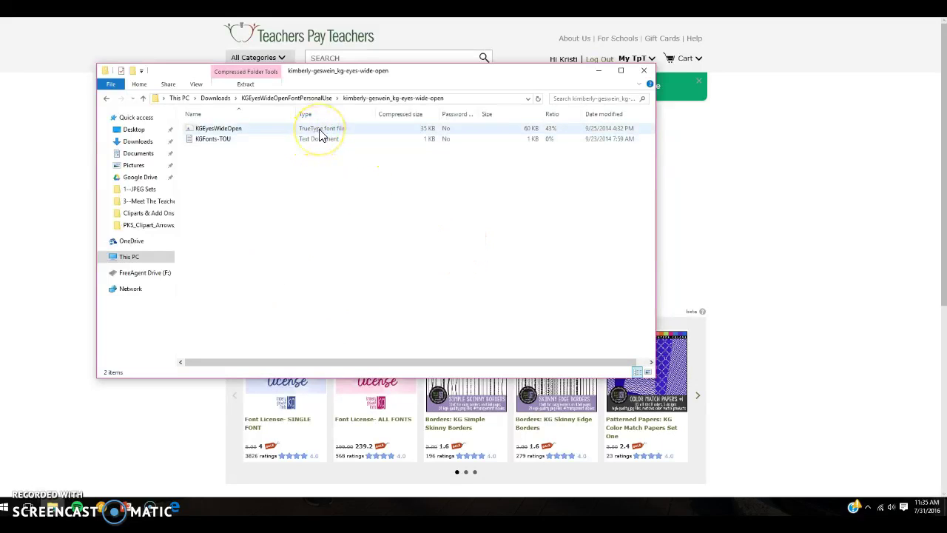
# Read the KGFonts-TOU terms-of-use note in Notepad, then close it.
pyautogui.click(323, 141)
pyautogui.click(323, 143)
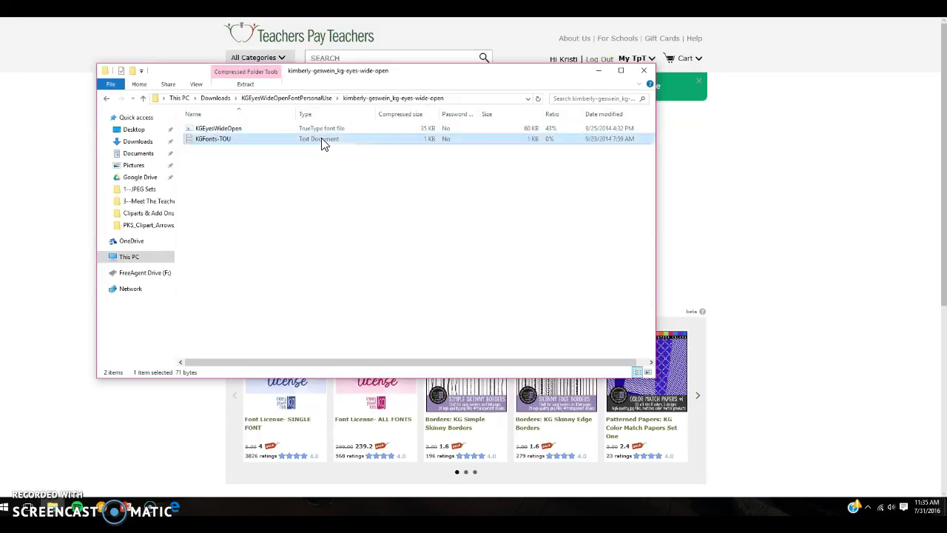
pyautogui.moveTo(322, 142); pyautogui.dragTo(240, 250)
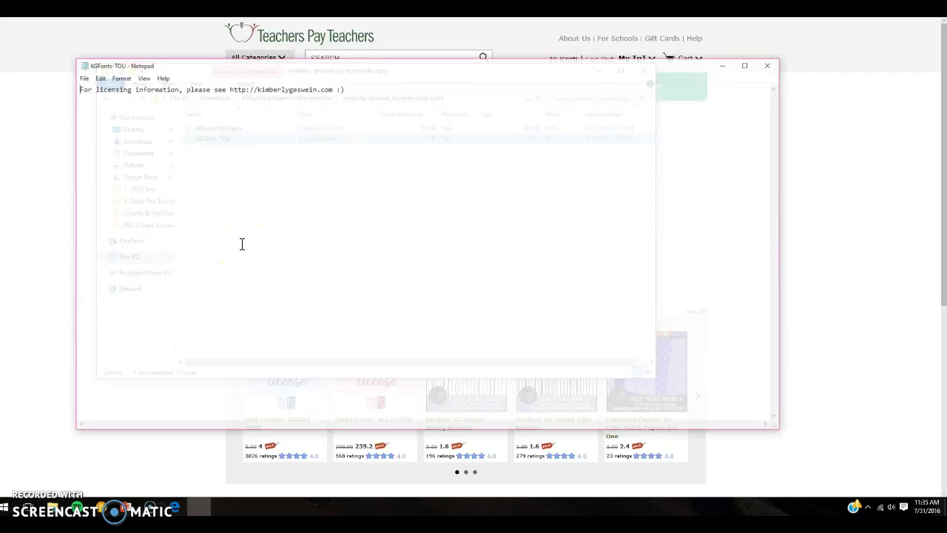
pyautogui.click(770, 65)
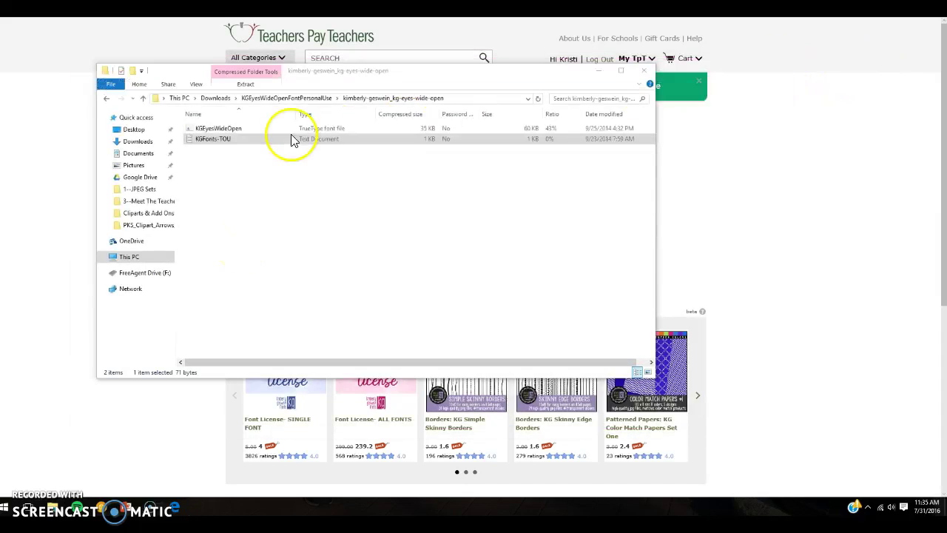
# Install KGEyesWideOpen from Font Viewer, answering Yes to replace the existing font.
pyautogui.click(291, 130)
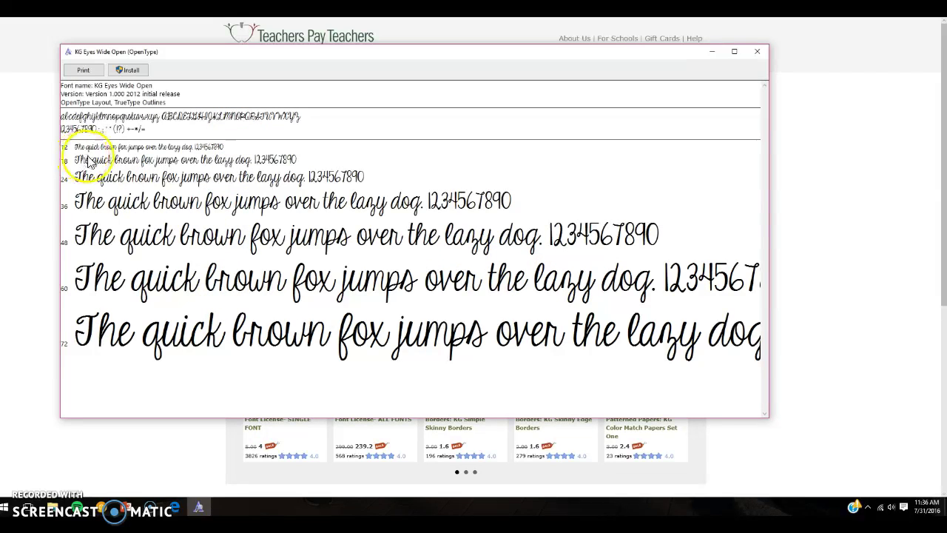
pyautogui.click(137, 72)
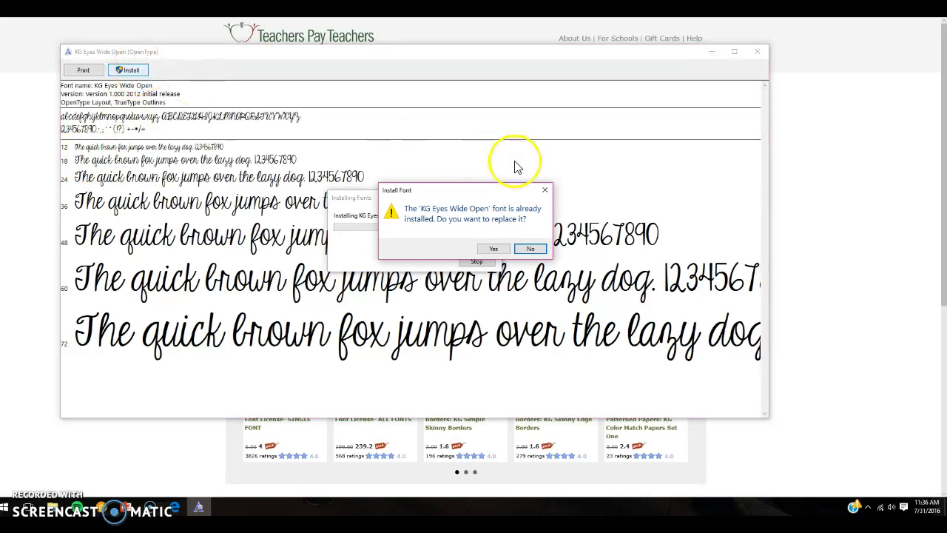
pyautogui.moveTo(469, 190); pyautogui.dragTo(935, 414)
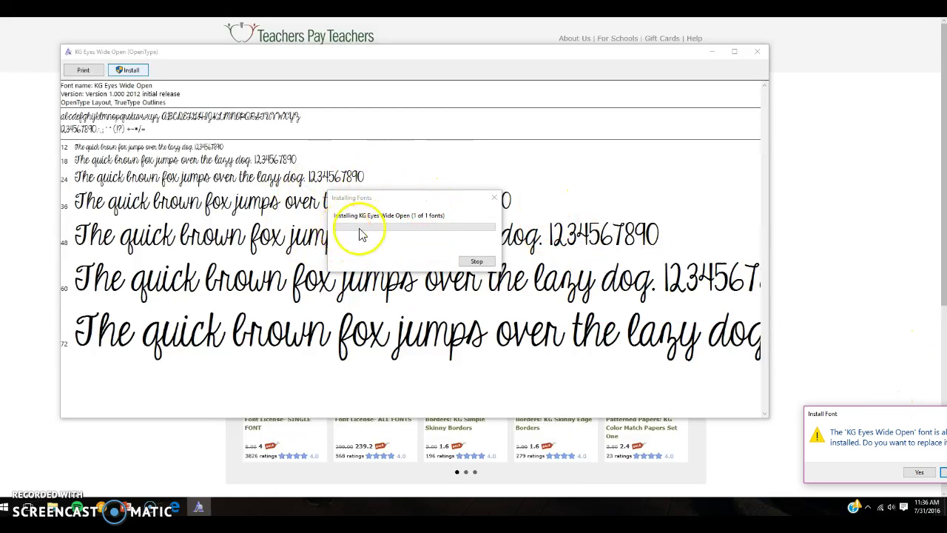
pyautogui.moveTo(879, 416); pyautogui.dragTo(412, 239)
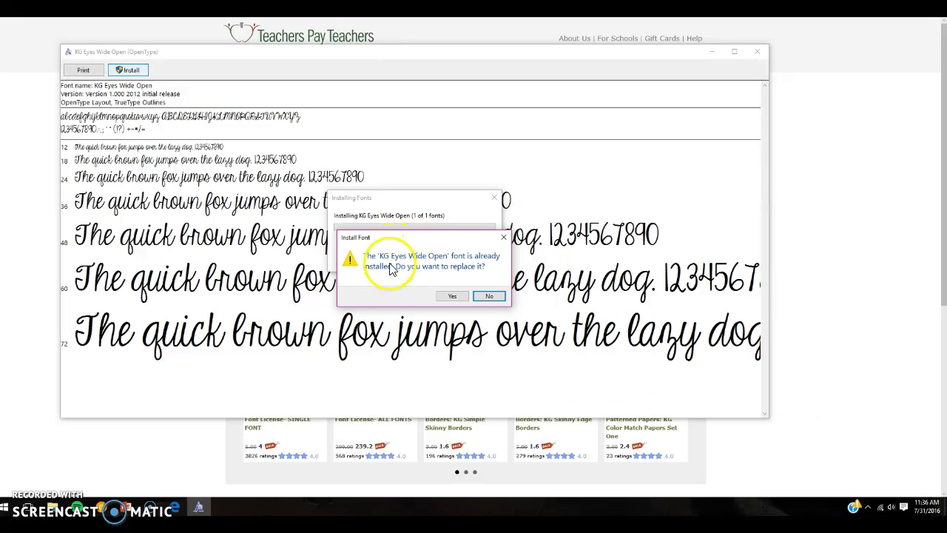
pyautogui.click(460, 298)
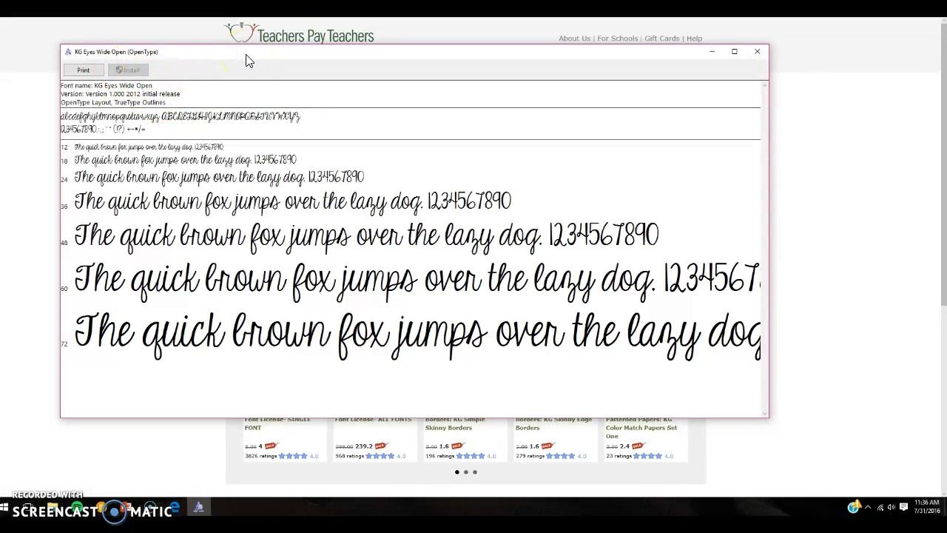
# Close Font Viewer and File Explorer, return to PowerPoint, and click into the Credits text box.
pyautogui.click(763, 50)
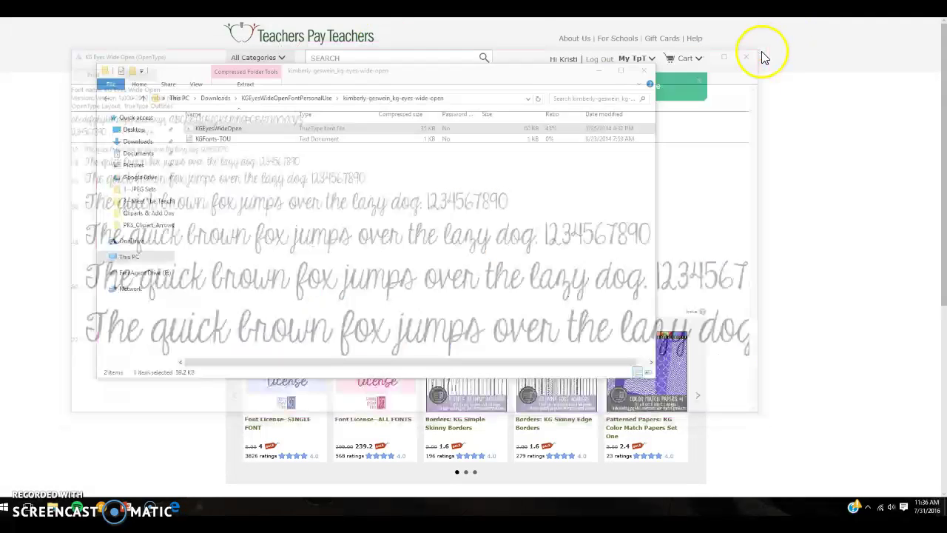
pyautogui.click(645, 70)
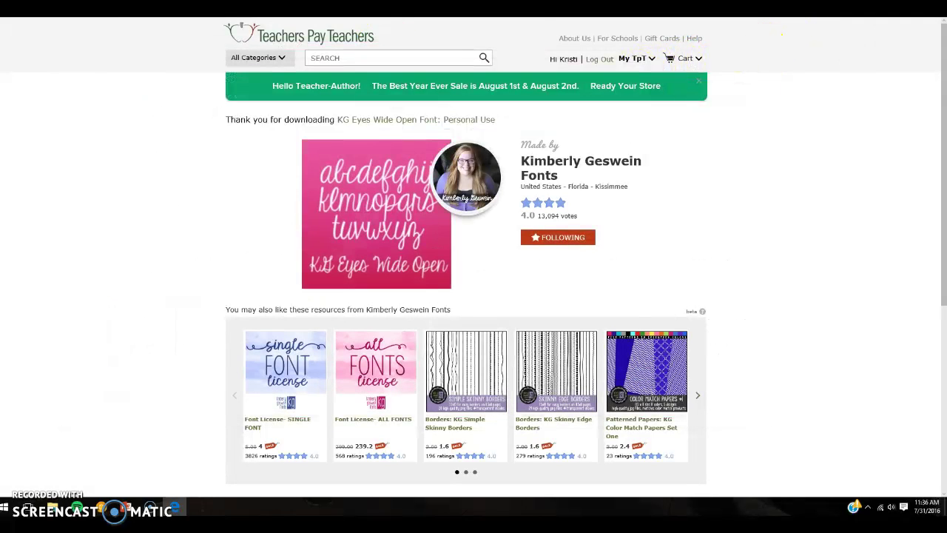
pyautogui.hotkey('alt', 'Tab')
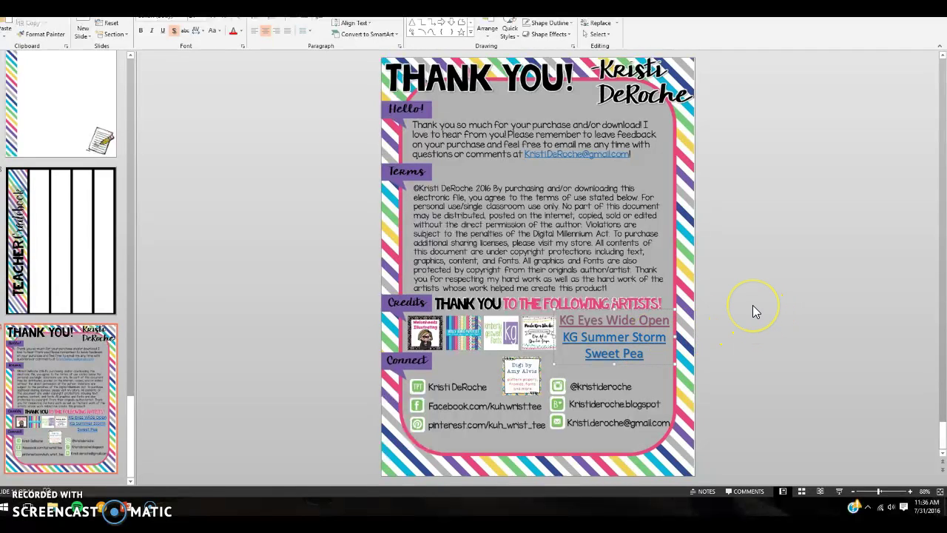
pyautogui.click(249, 376)
pyautogui.click(611, 343)
pyautogui.click(612, 350)
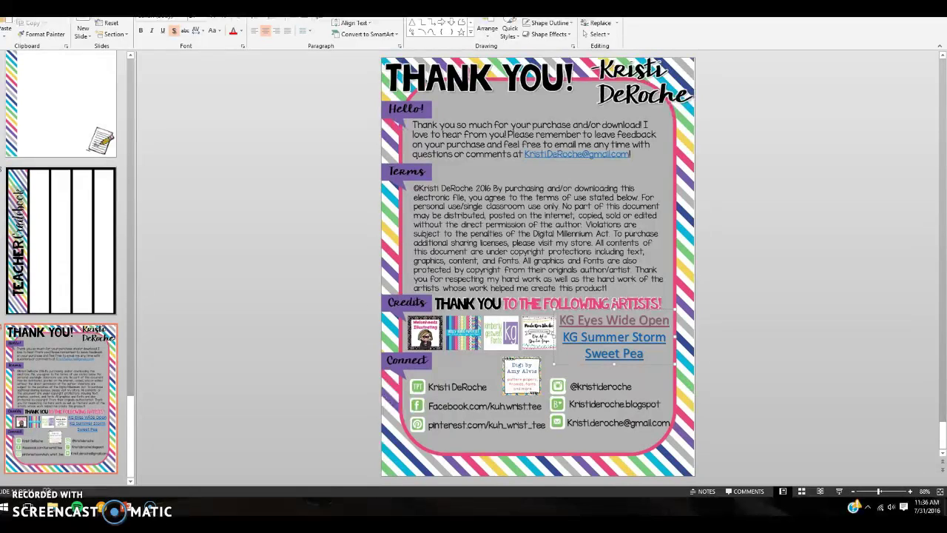